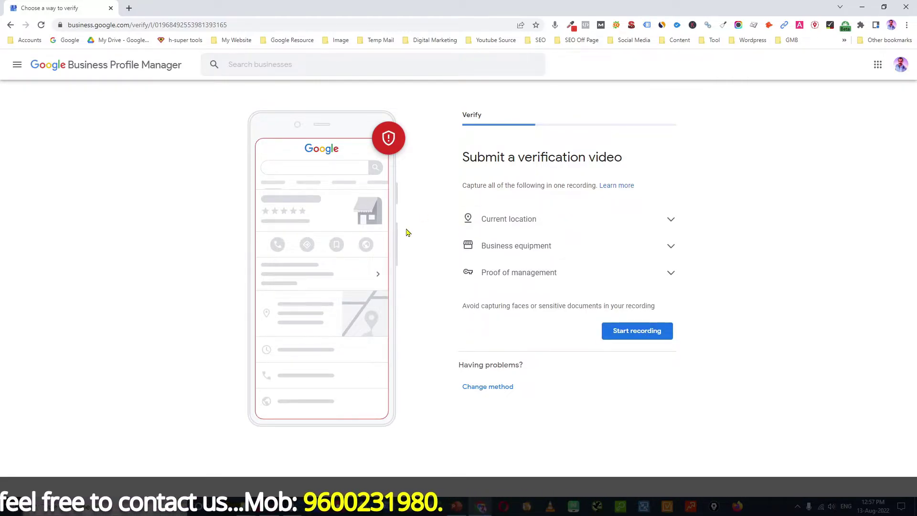
Step: Return to the verification method choices and reopen the Verification video requirements under Other options
click(484, 391)
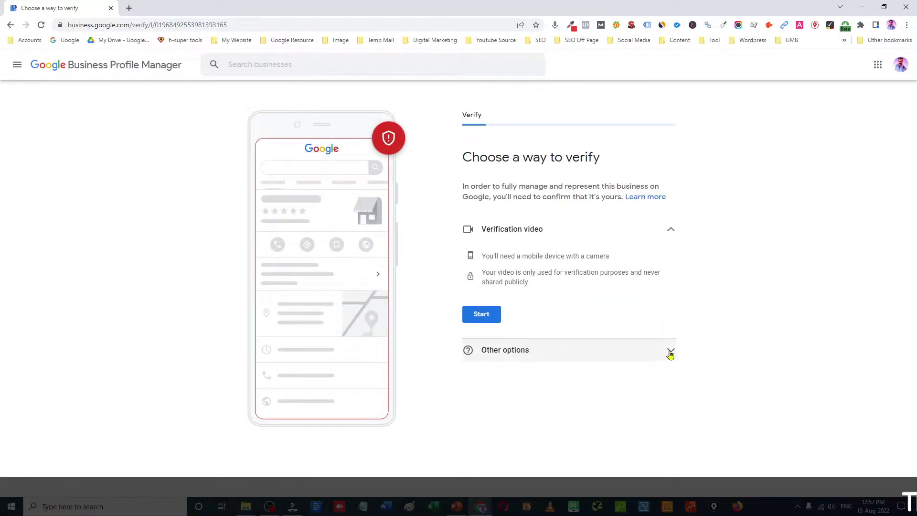
click(670, 351)
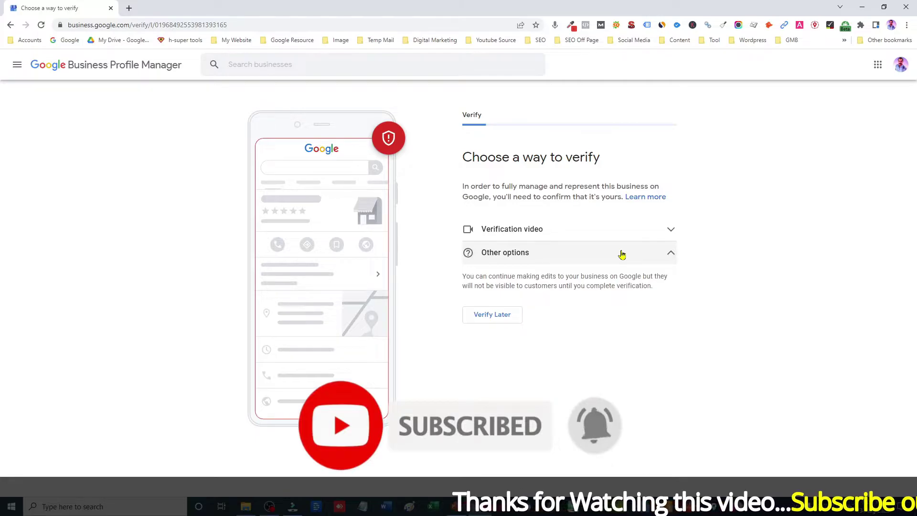
click(661, 232)
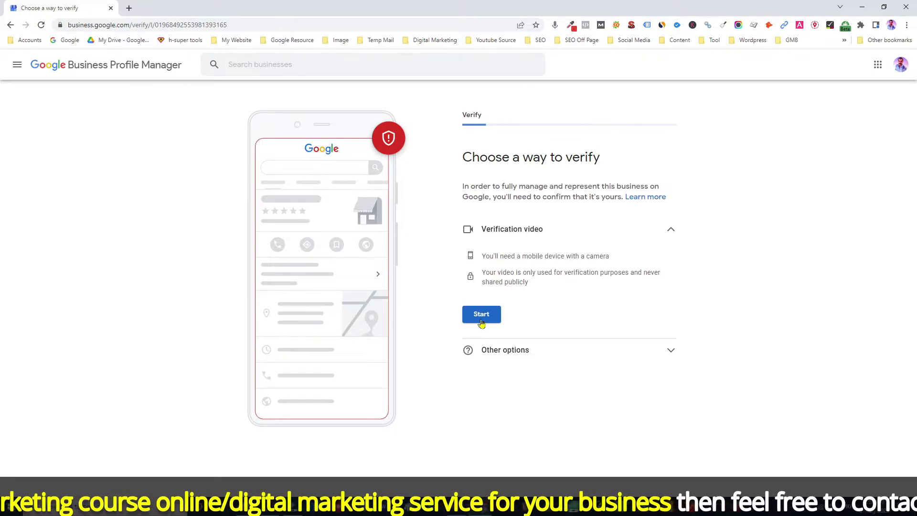
Step: In a new tab, open the Digital Vishnu Digital Marketing Course Training dashboard from business.google.com/locations
click(129, 9)
text(b)
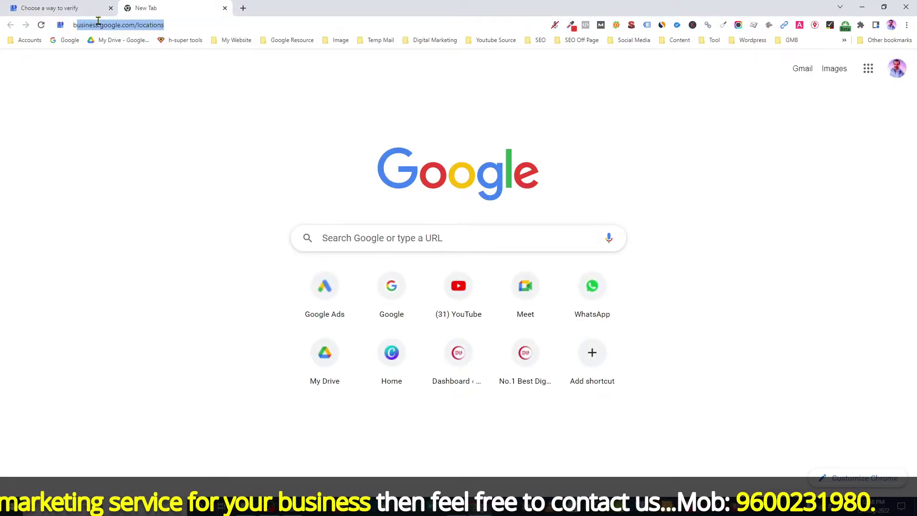
text(usiness.google.com/locations)
key(Return)
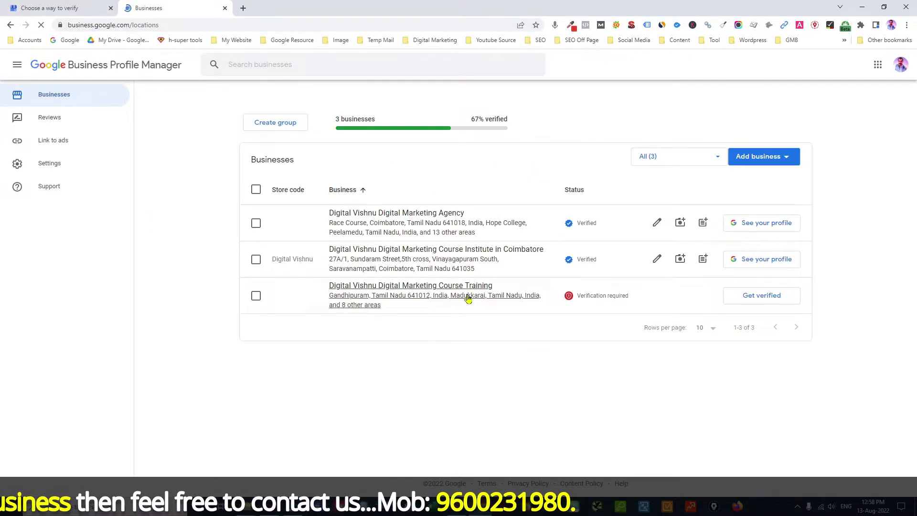
click(451, 288)
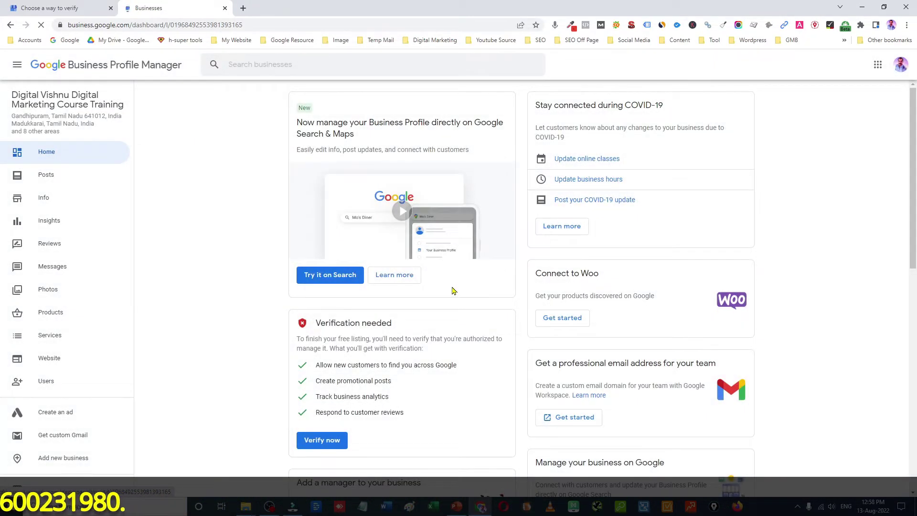
scroll(66, 334, down, 1)
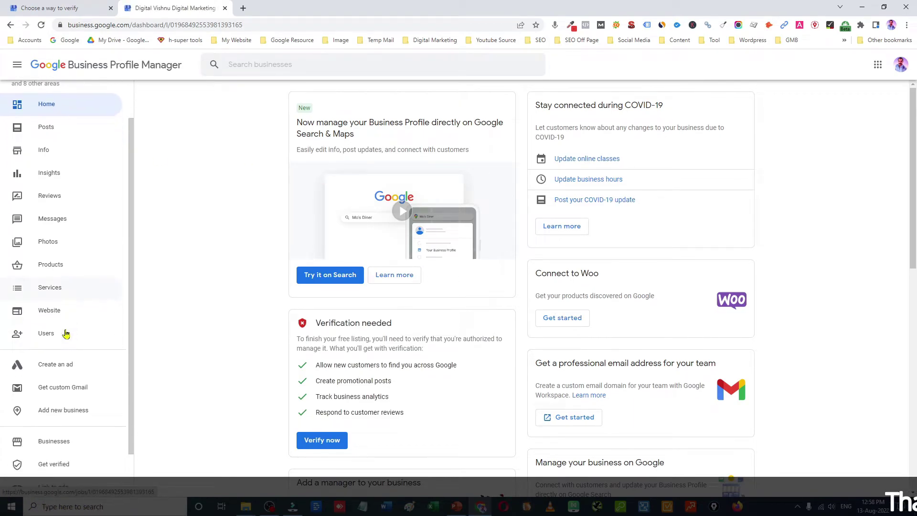
scroll(66, 333, down, 1)
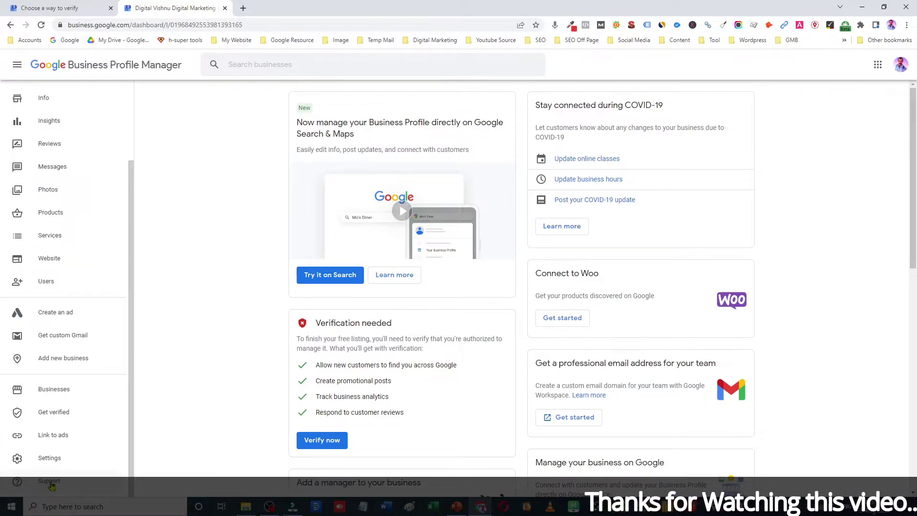
Step: Open the Support help panel and start a 'Contact us' request
click(51, 483)
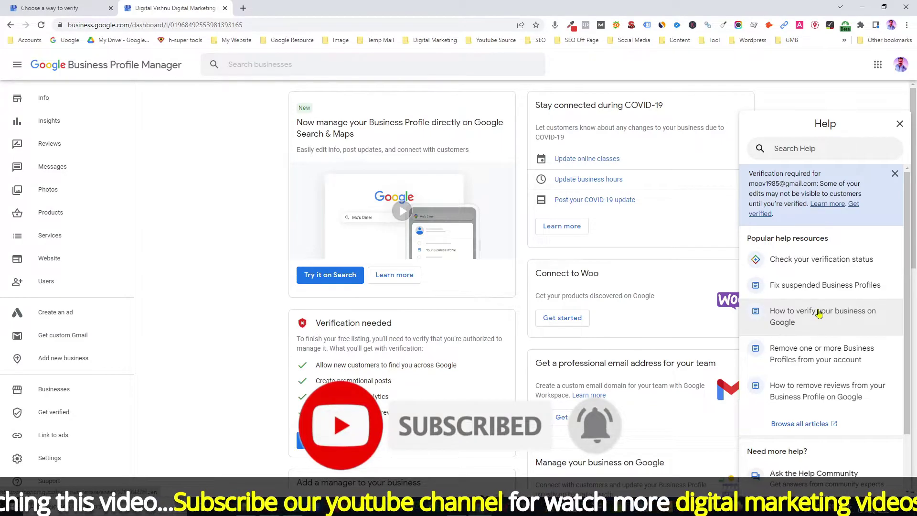
scroll(819, 313, down, 2)
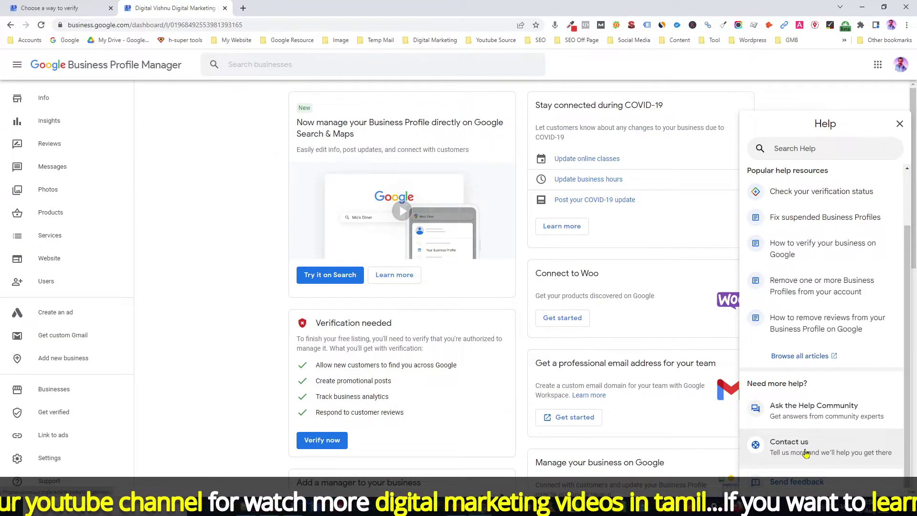
click(806, 454)
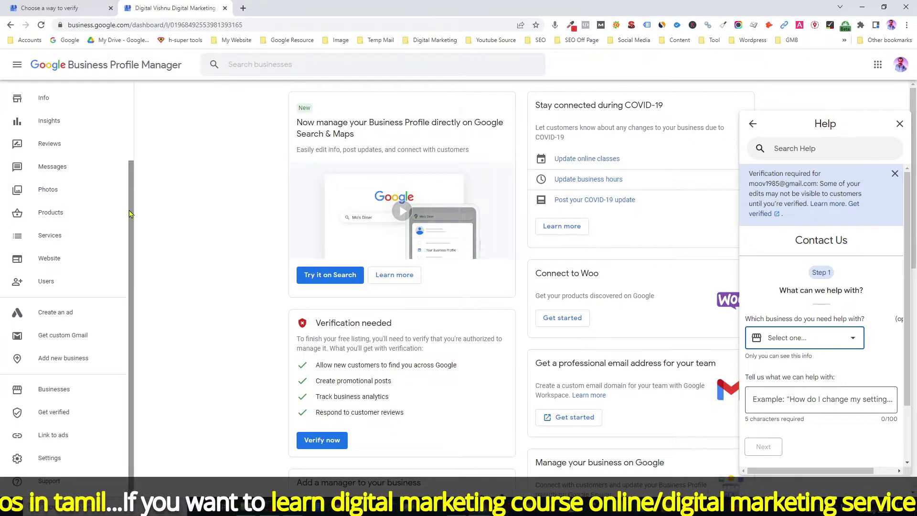
Step: Select the Digital Vishnu business in the Contact Us form's business dropdown
drag(131, 212, 132, 136)
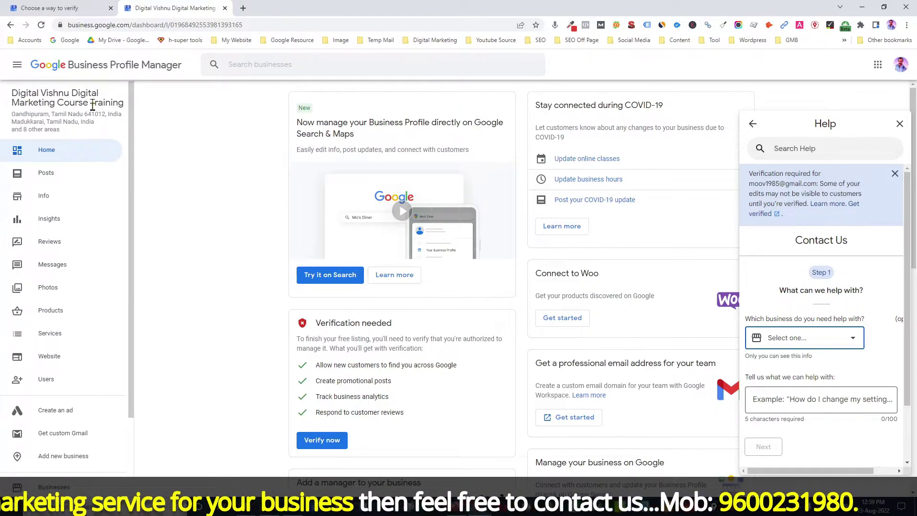
click(853, 338)
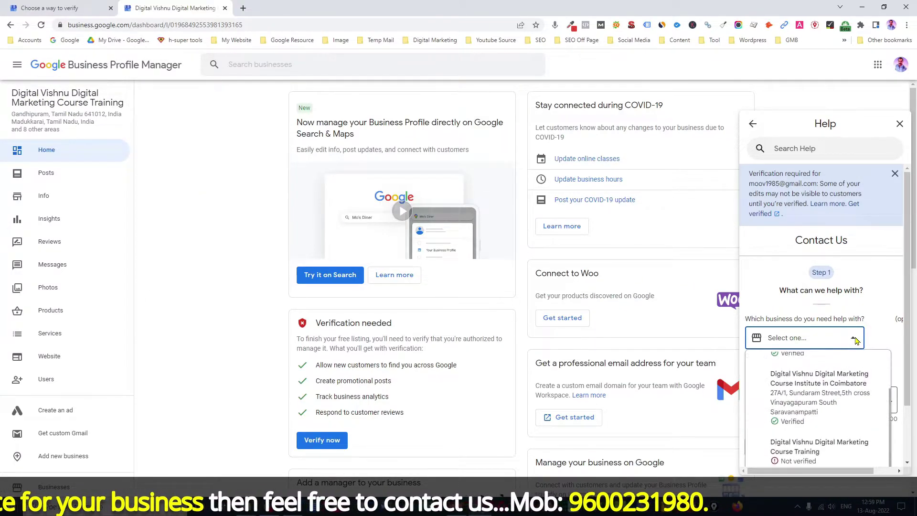
scroll(793, 396, down, 2)
click(801, 392)
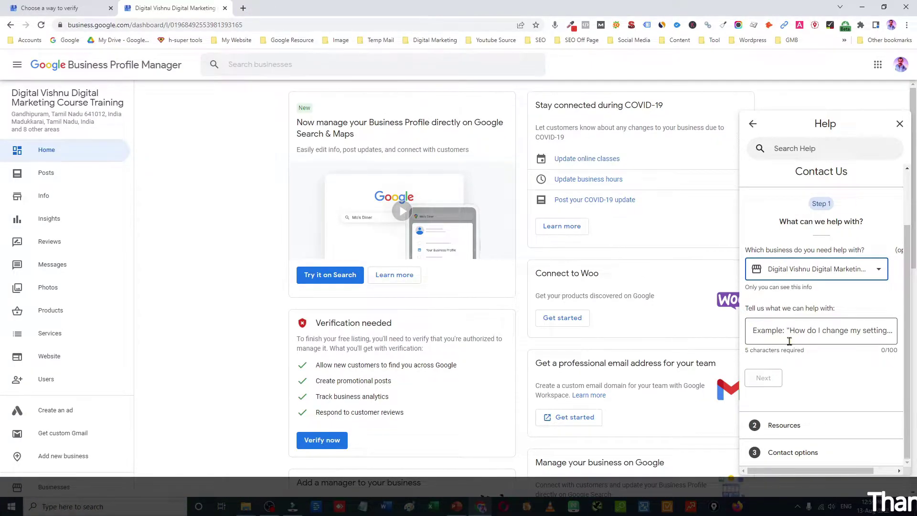
Step: Describe the request as 'Need Video Verification with Supporting Staff' and continue
click(778, 335)
text(Need Verification)
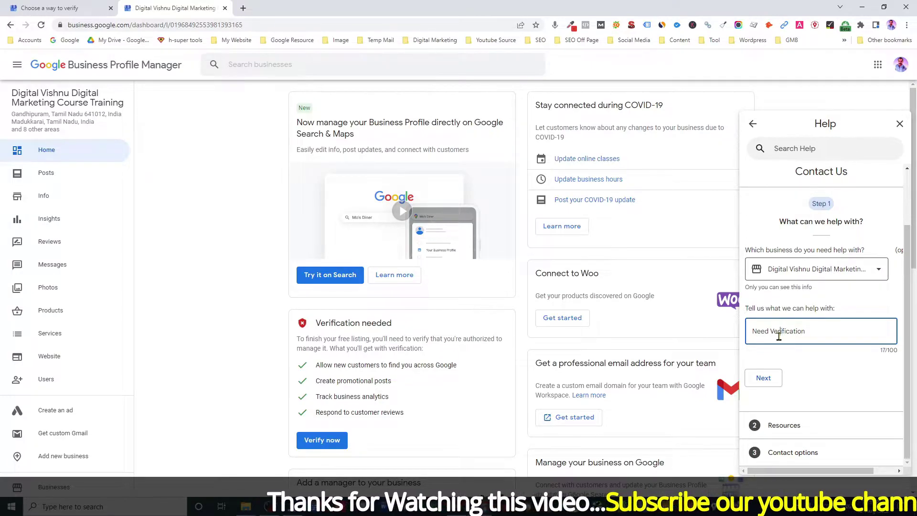
text(Video)
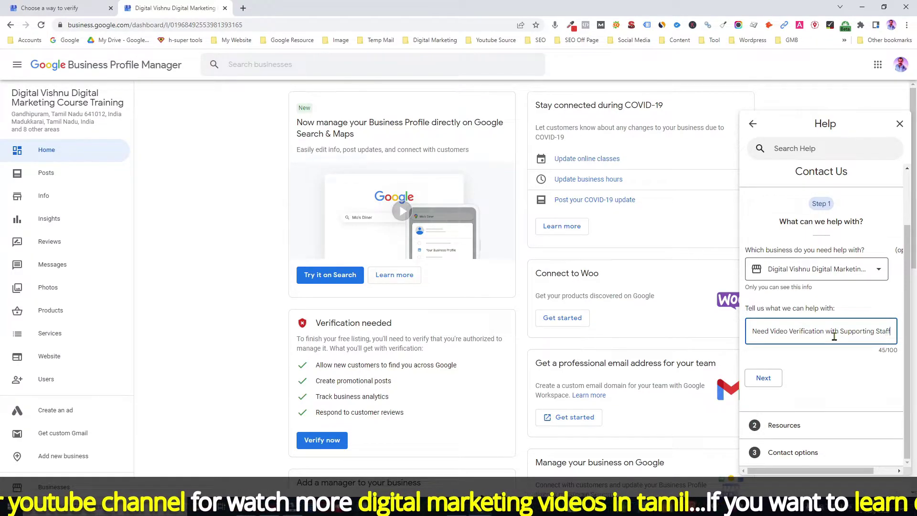
click(765, 380)
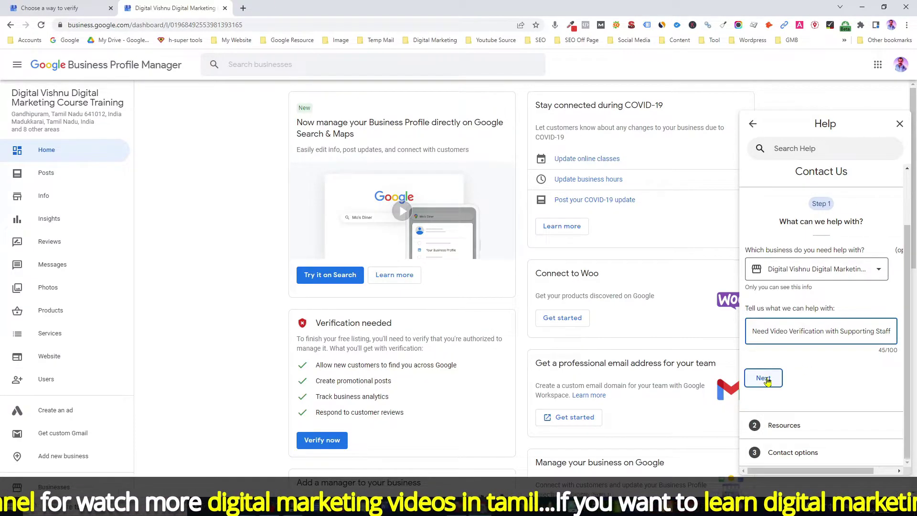
click(764, 379)
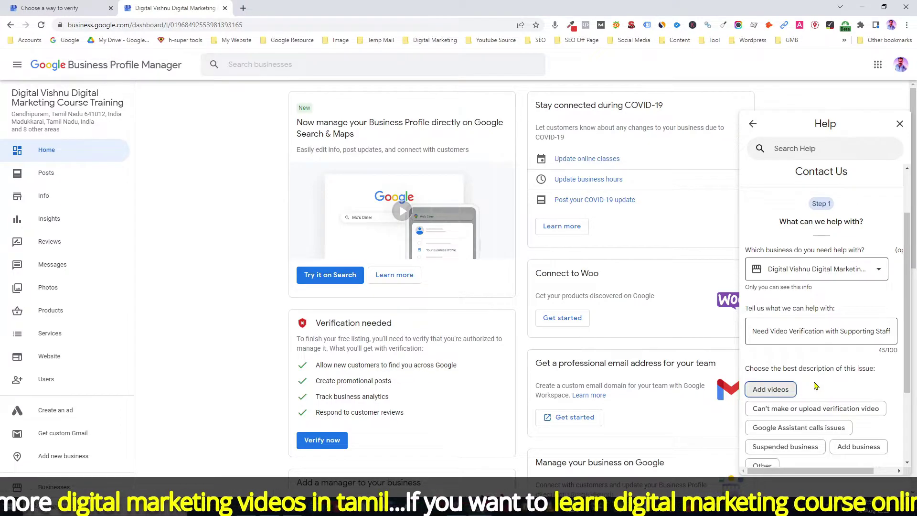
Step: Choose 'Can't make or upload verification video' and advance past Resources to contact options
scroll(815, 385, down, 2)
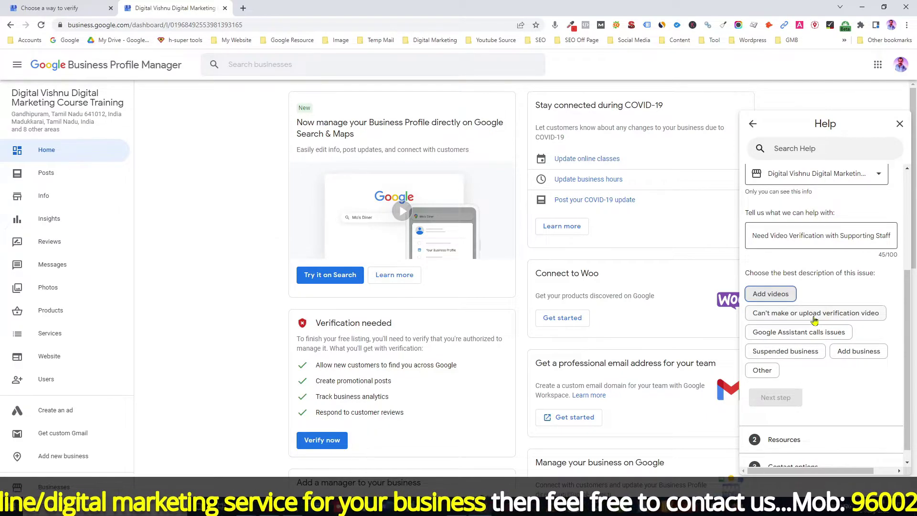
click(814, 318)
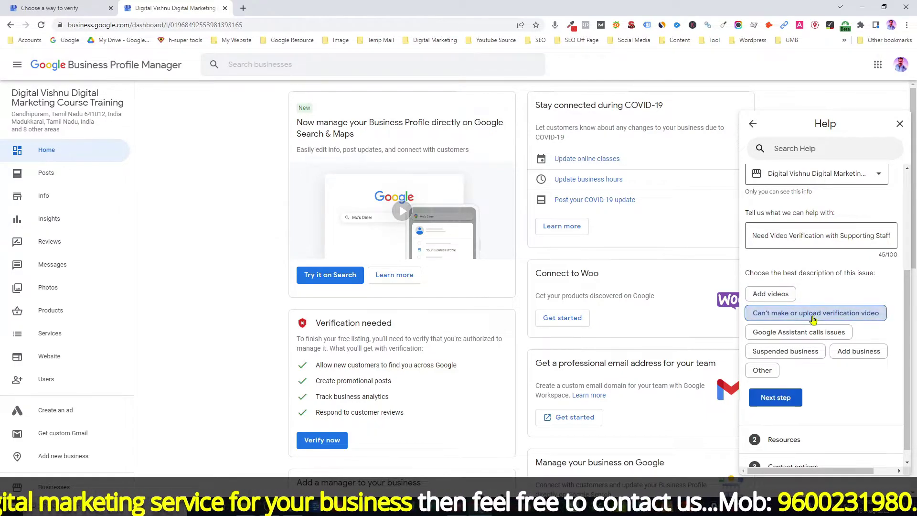
click(783, 406)
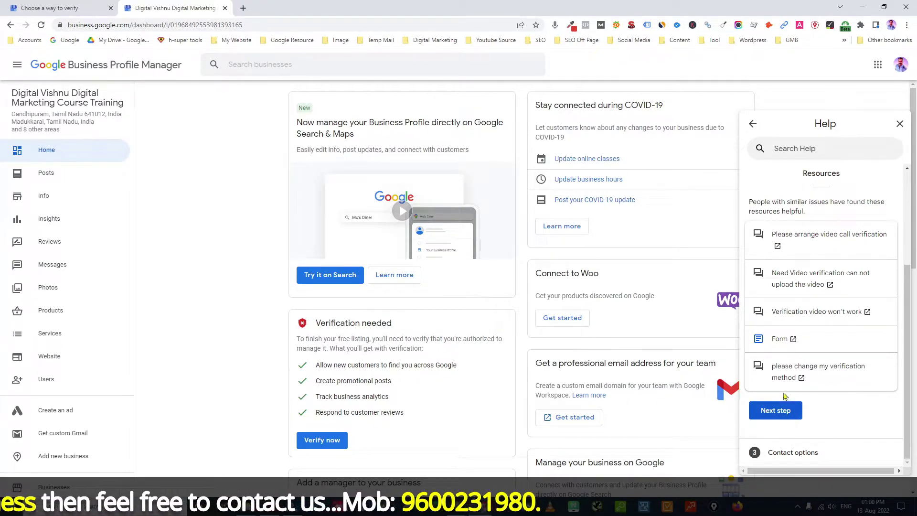
click(776, 415)
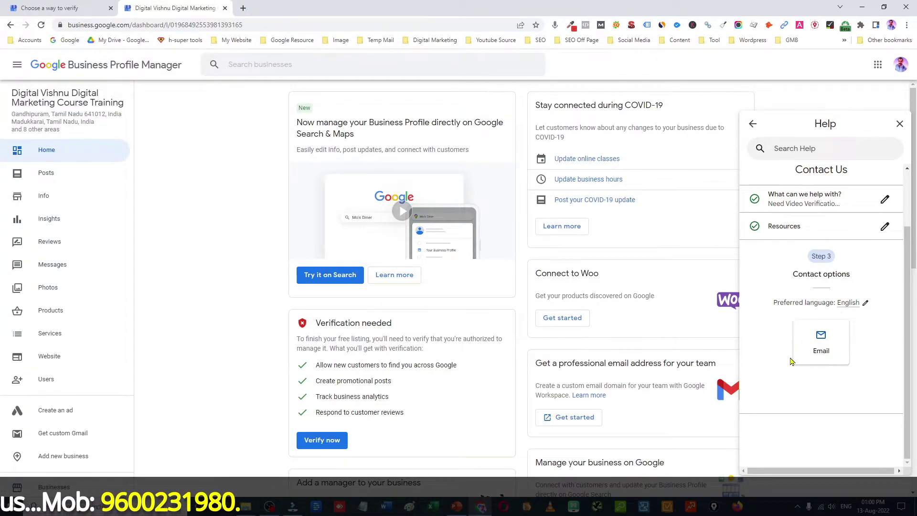
Step: Choose Email support and paste the profile's business name into Business name
click(820, 341)
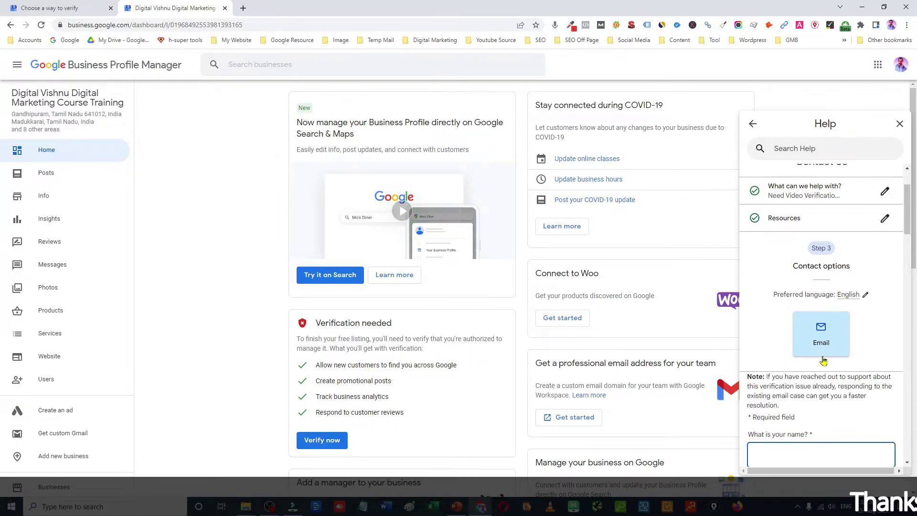
scroll(820, 354, down, 2)
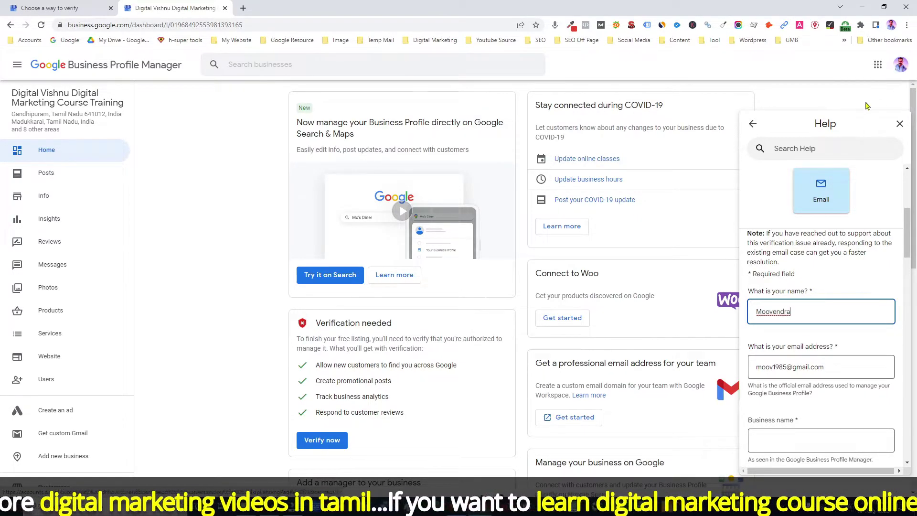
scroll(807, 377, down, 2)
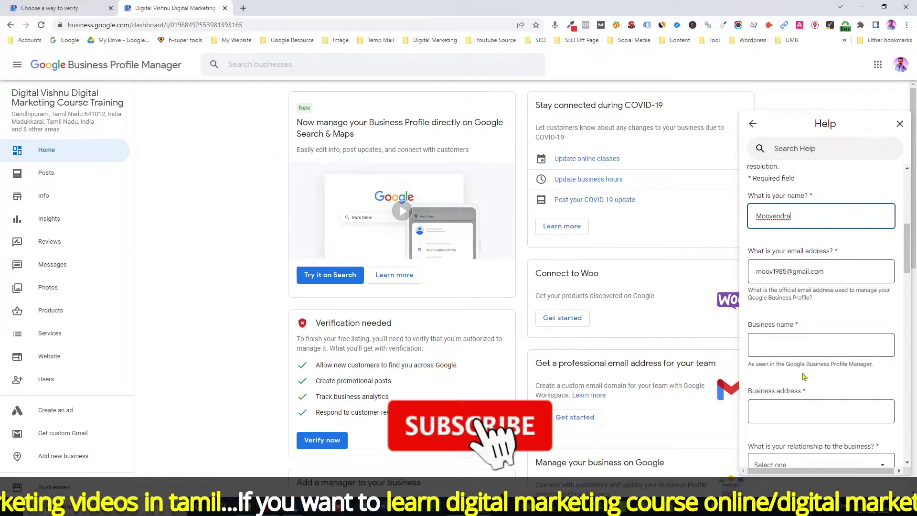
drag(11, 93, 125, 104)
key(ctrl+c)
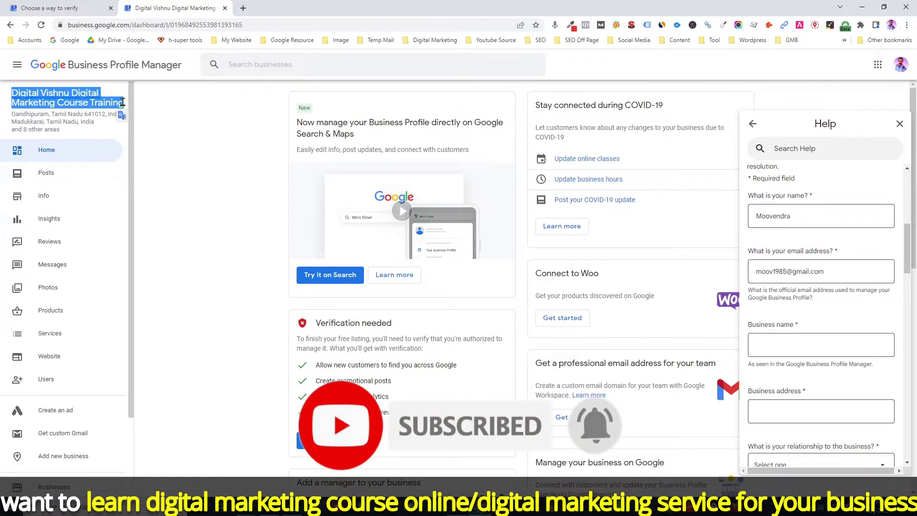
click(772, 346)
key(ctrl+v)
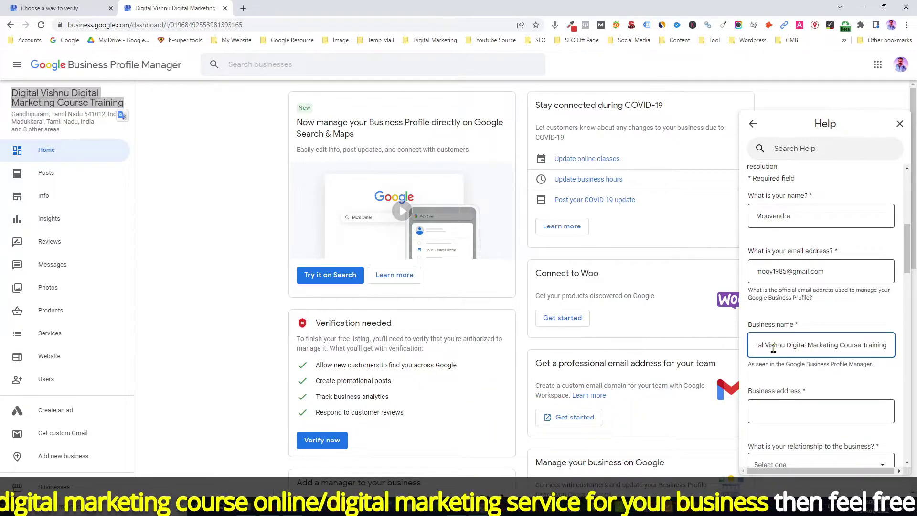
Step: Enter the business street address in Coimbatore
scroll(778, 348, down, 1)
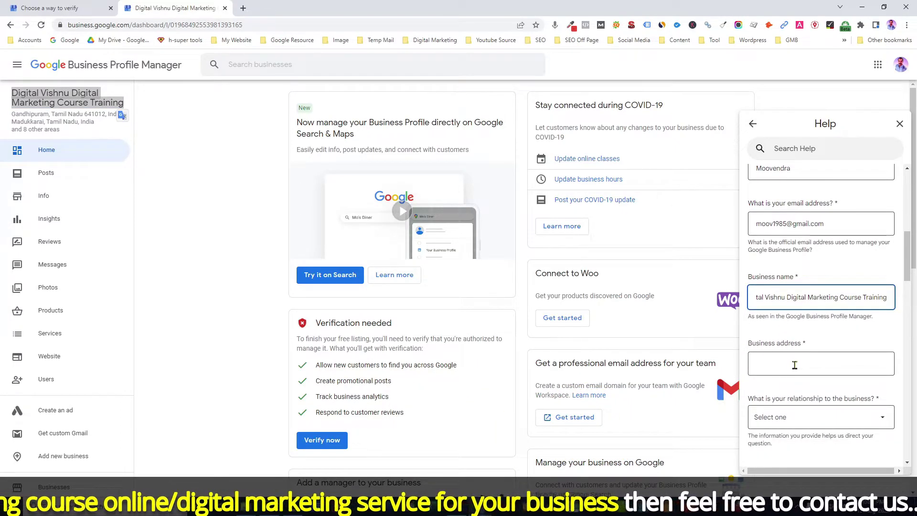
click(782, 366)
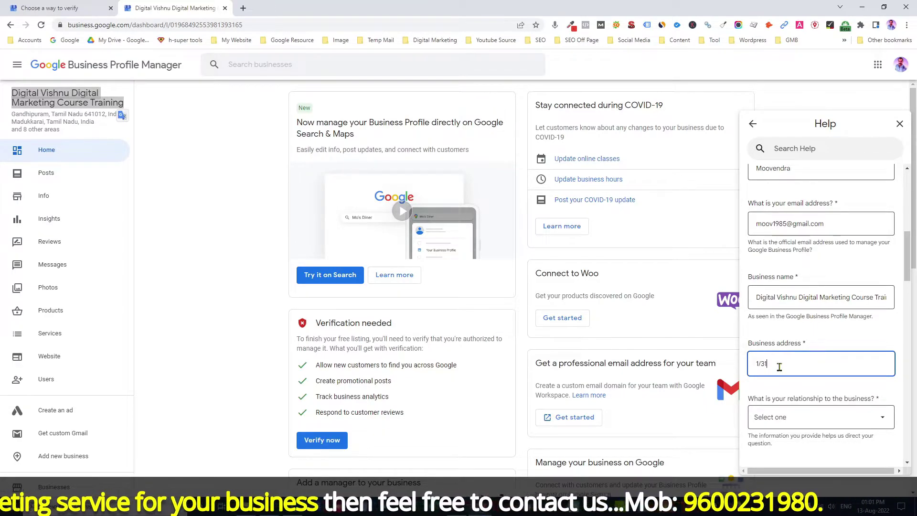
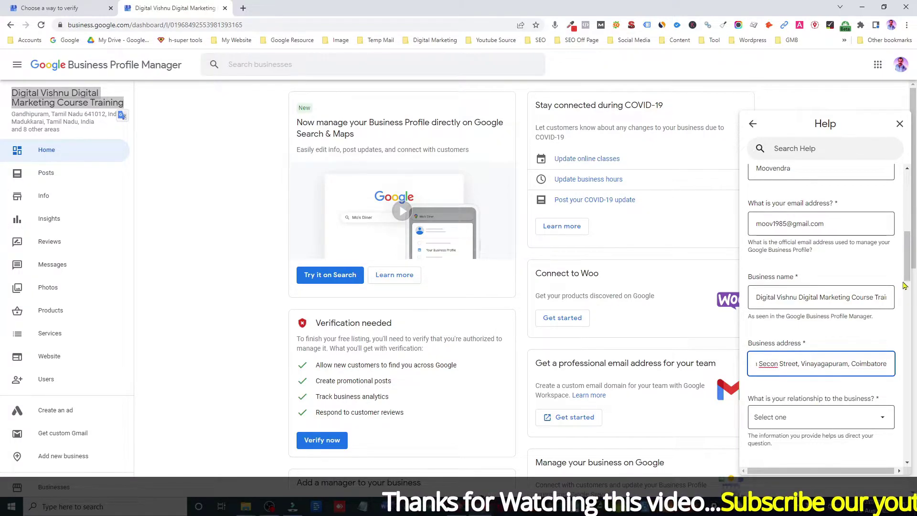
Step: Set relationship to 'I own this business' and choose managed via business.google.com
scroll(908, 288, down, 2)
scroll(908, 287, down, 1)
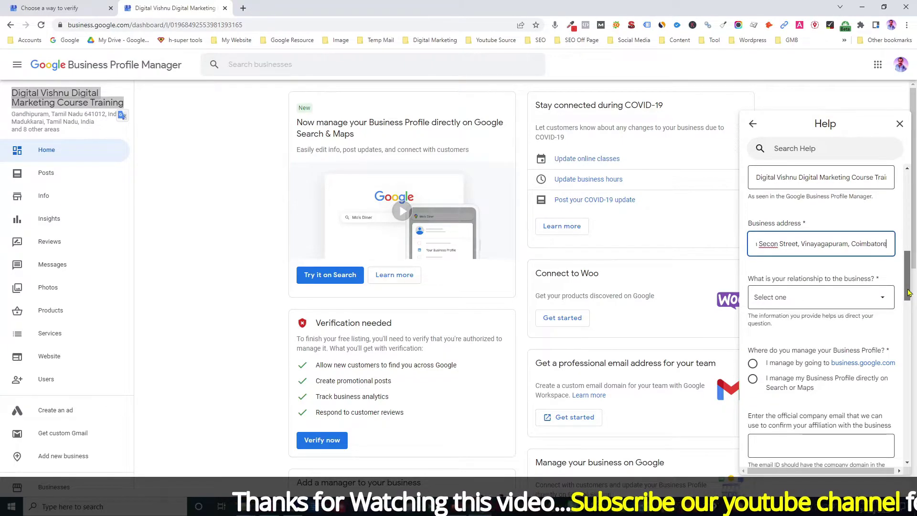
click(836, 299)
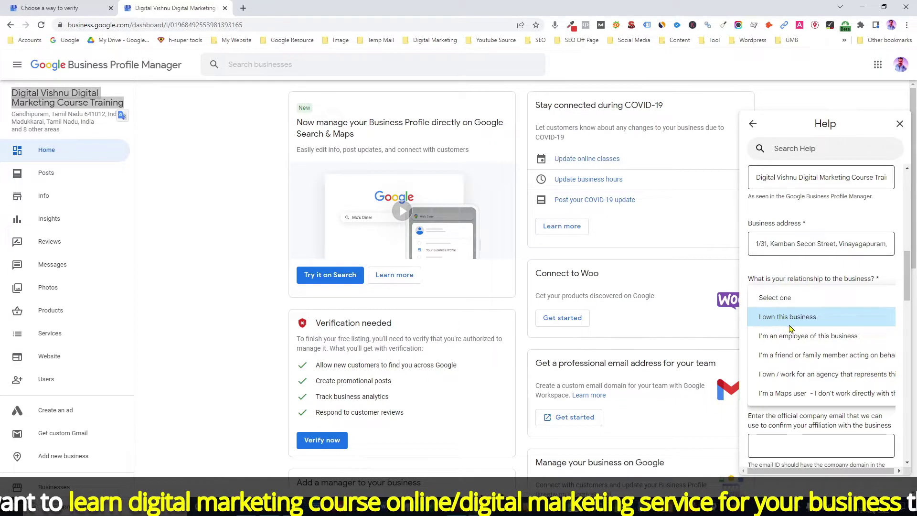
click(791, 317)
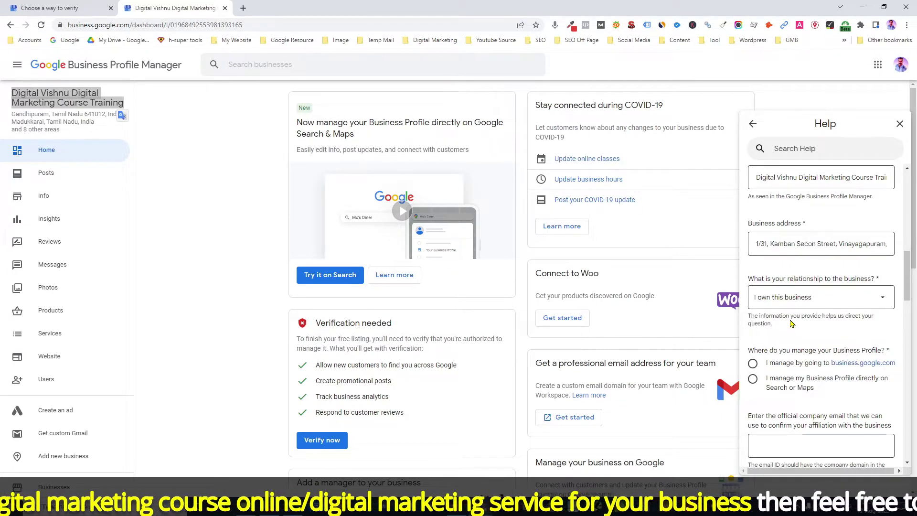
scroll(790, 323, down, 2)
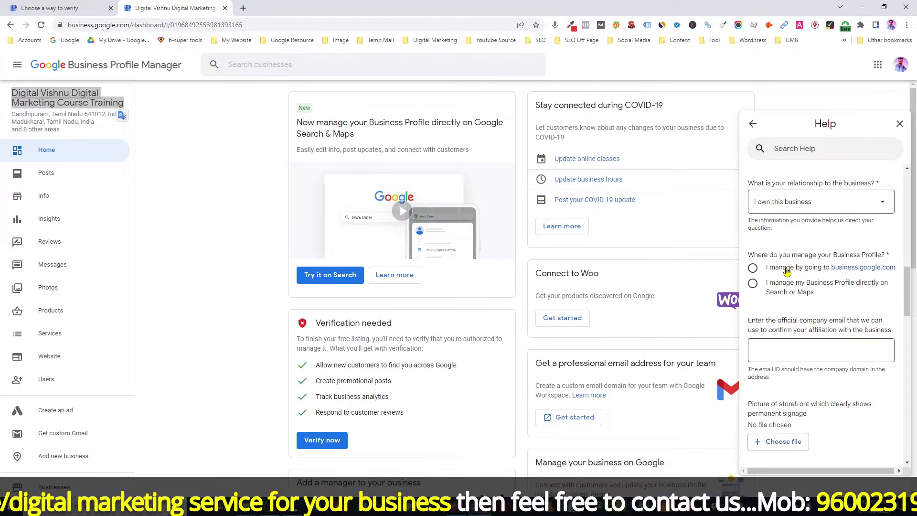
click(753, 269)
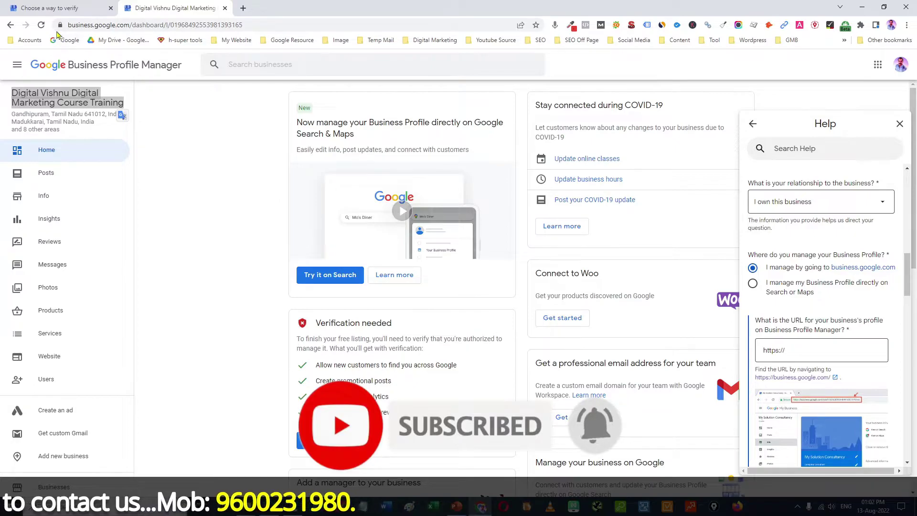
click(249, 25)
key(ctrl+c)
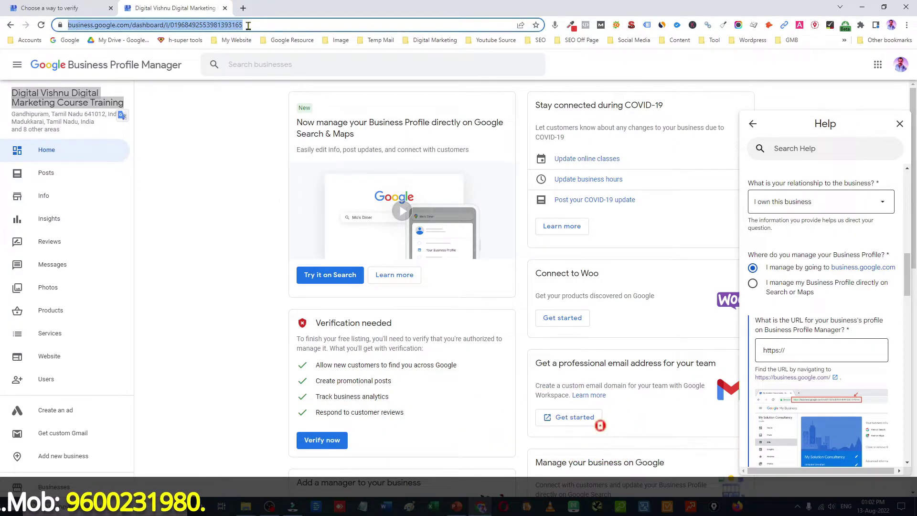
click(799, 351)
drag(799, 351, 757, 351)
key(BackSpace)
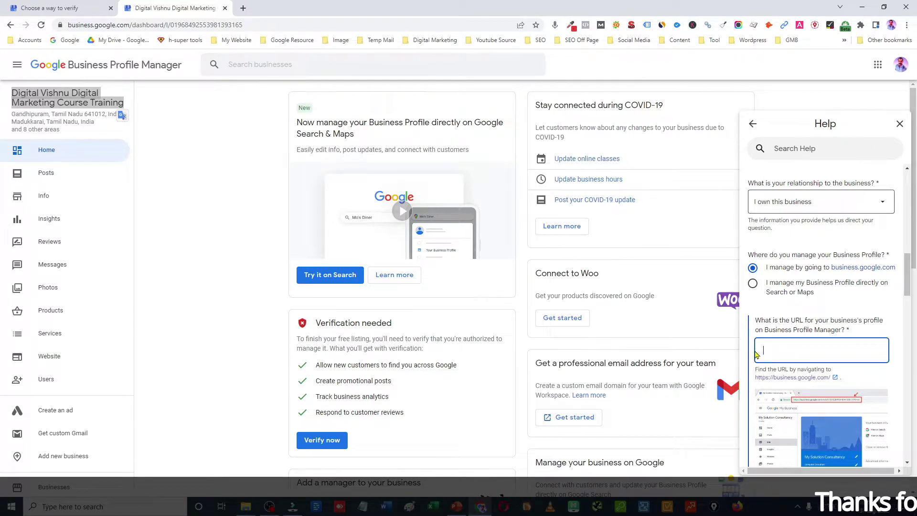
key(ctrl+v)
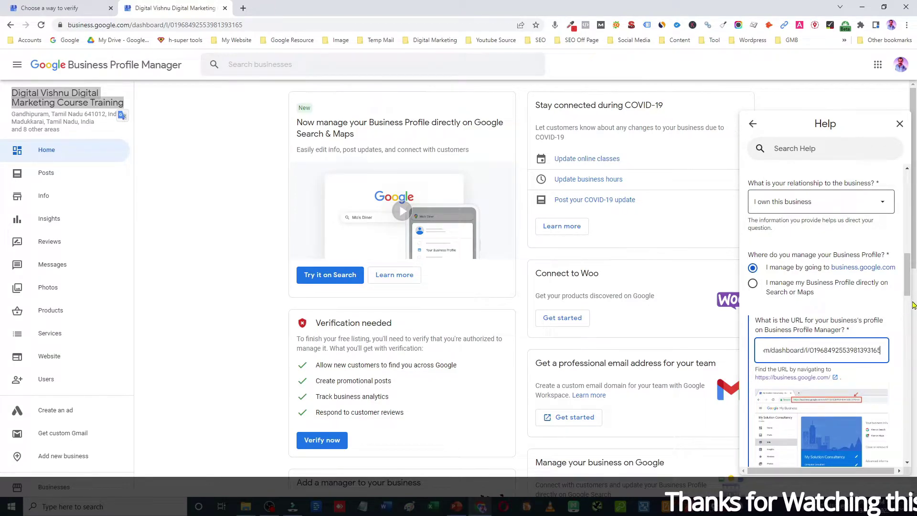
drag(907, 292, 912, 333)
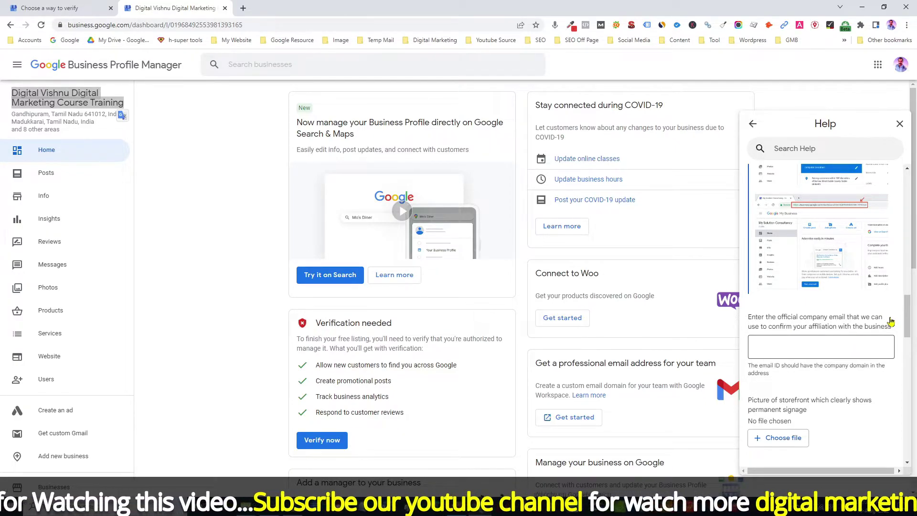
scroll(864, 334, up, 4)
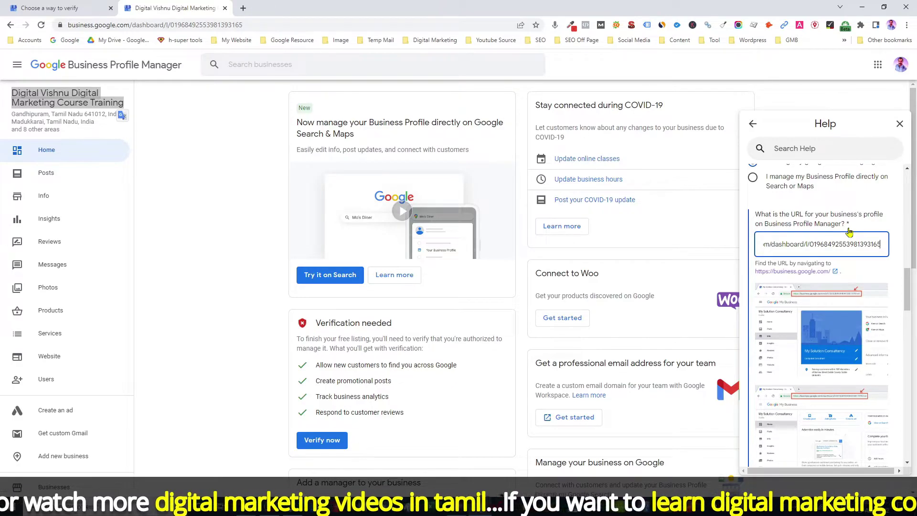
drag(906, 284, 907, 315)
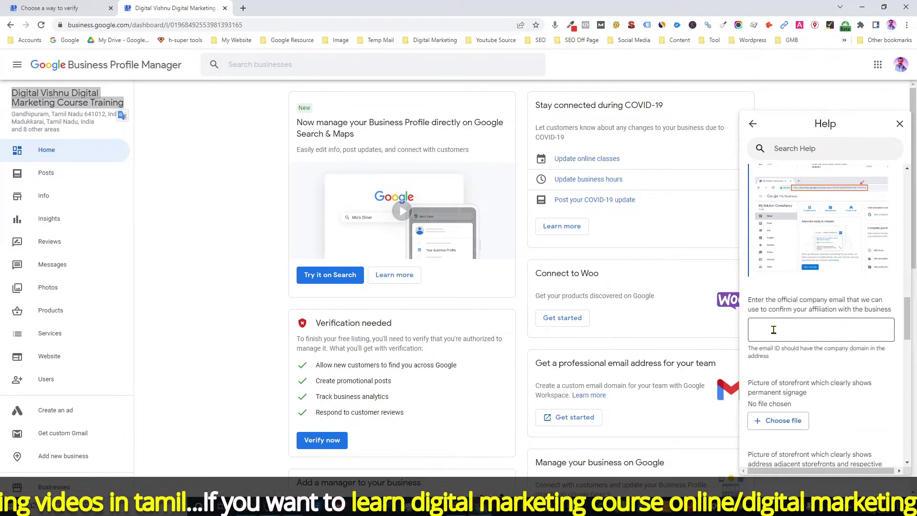
scroll(804, 328, down, 2)
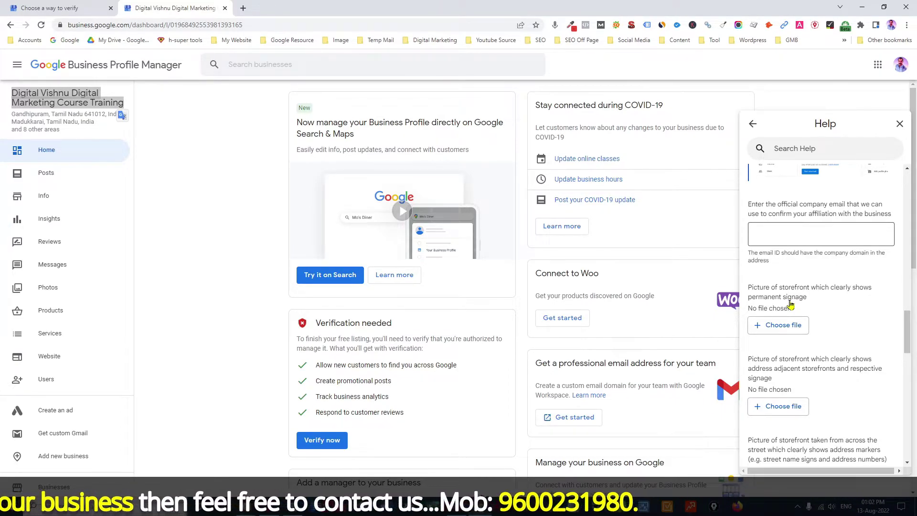
Step: Attach Digital Vishnu Front Photo-2 from GMB Photo Proof as the permanent-signage picture
click(781, 330)
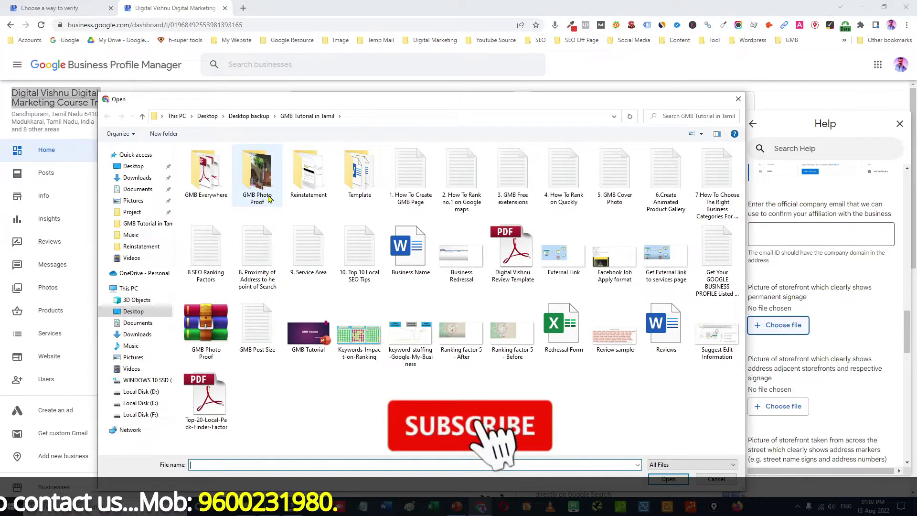
click(143, 166)
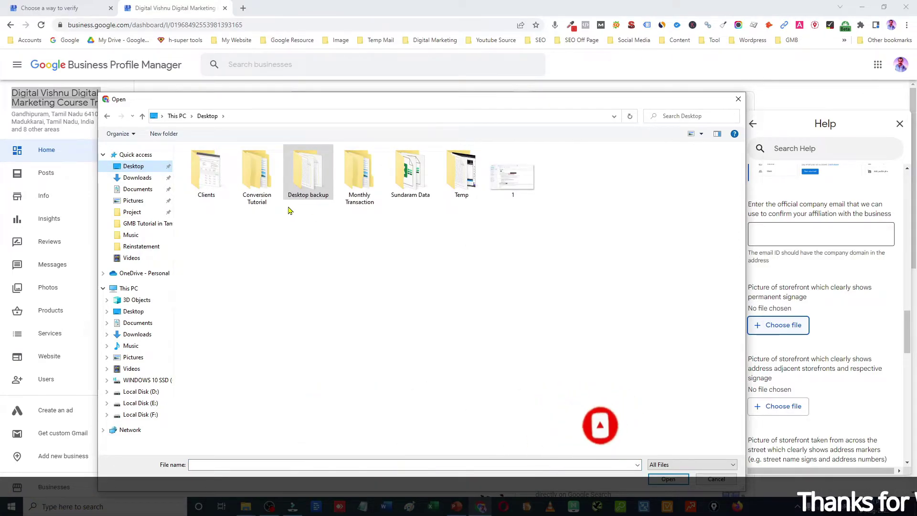
double_click(308, 176)
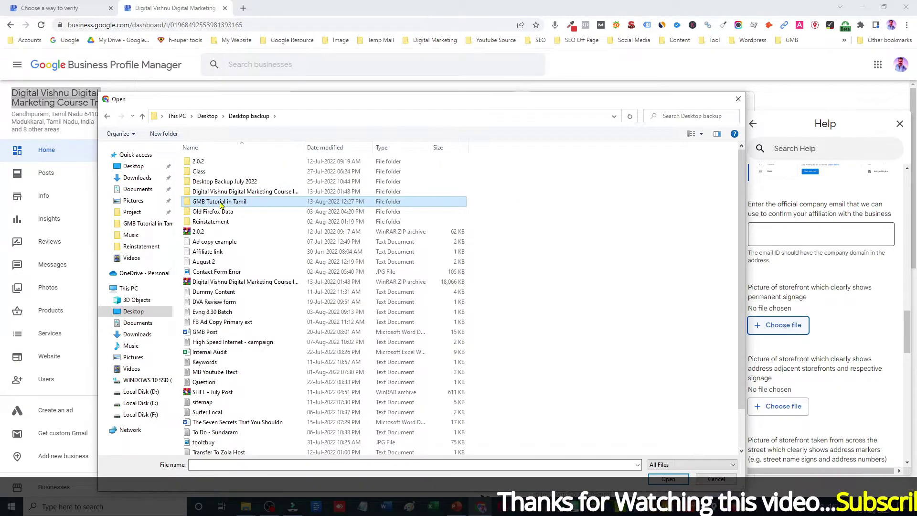
double_click(220, 202)
double_click(310, 196)
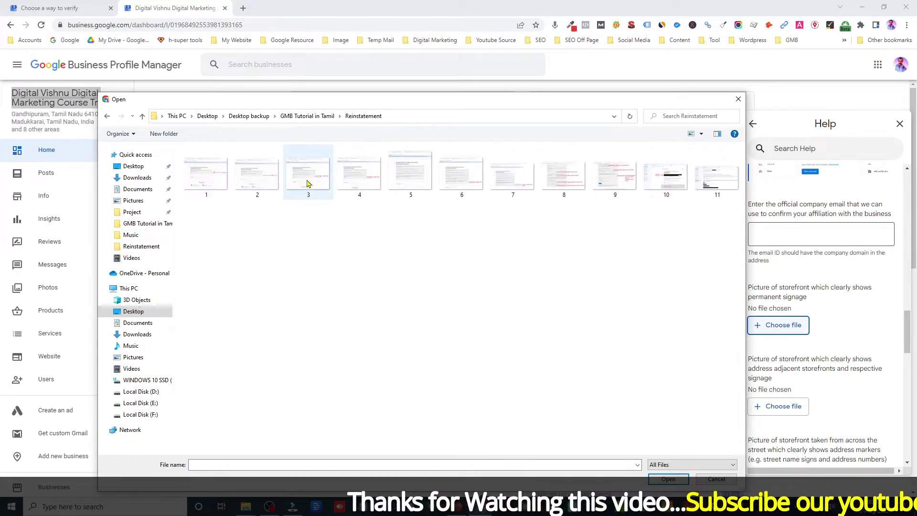
click(307, 116)
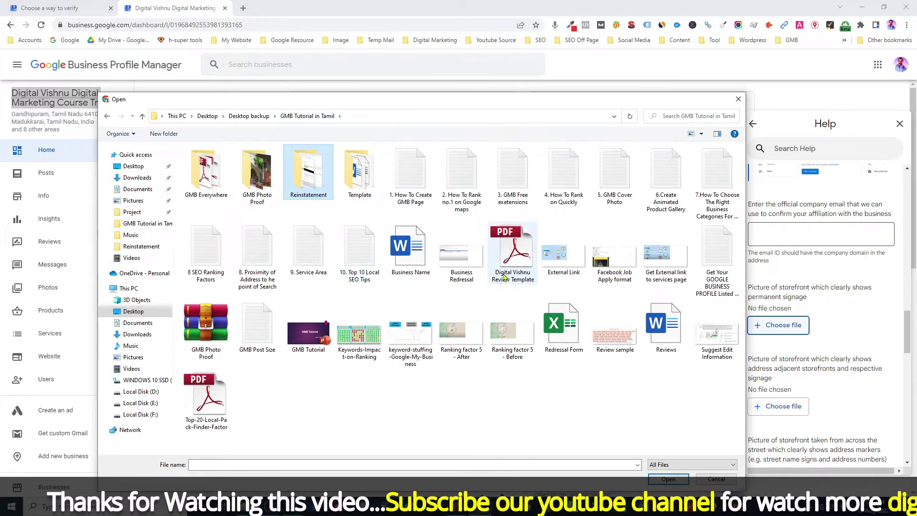
double_click(257, 177)
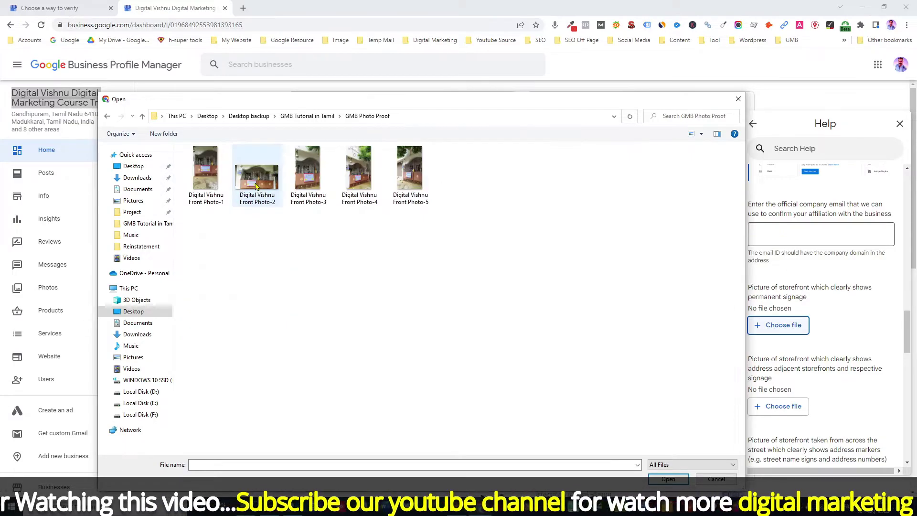
click(245, 205)
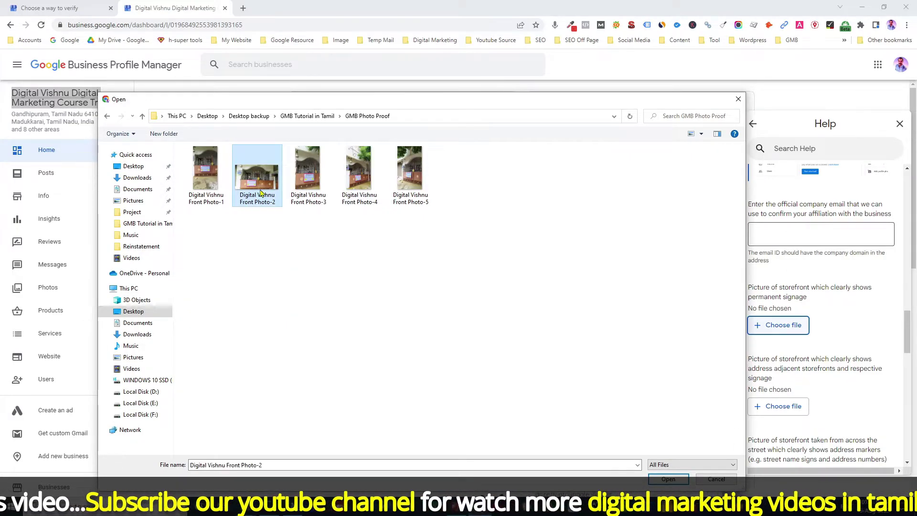
click(677, 481)
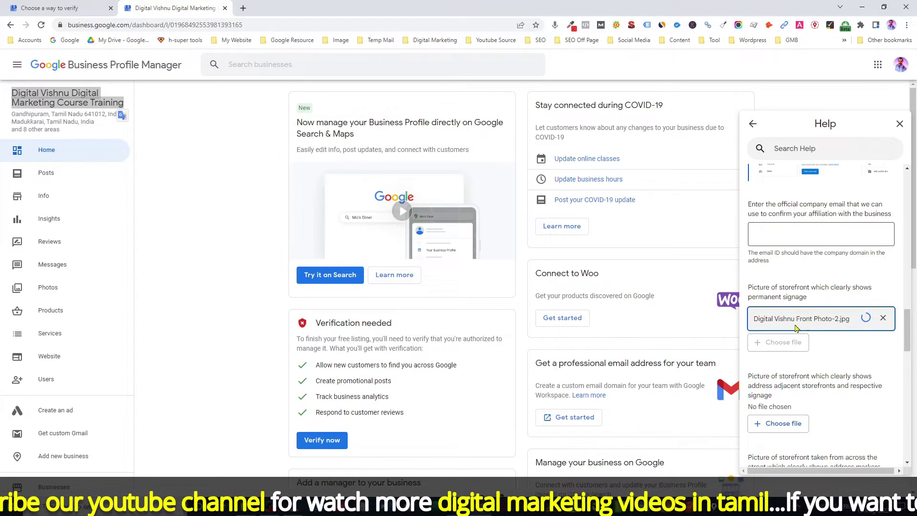
scroll(812, 377, down, 1)
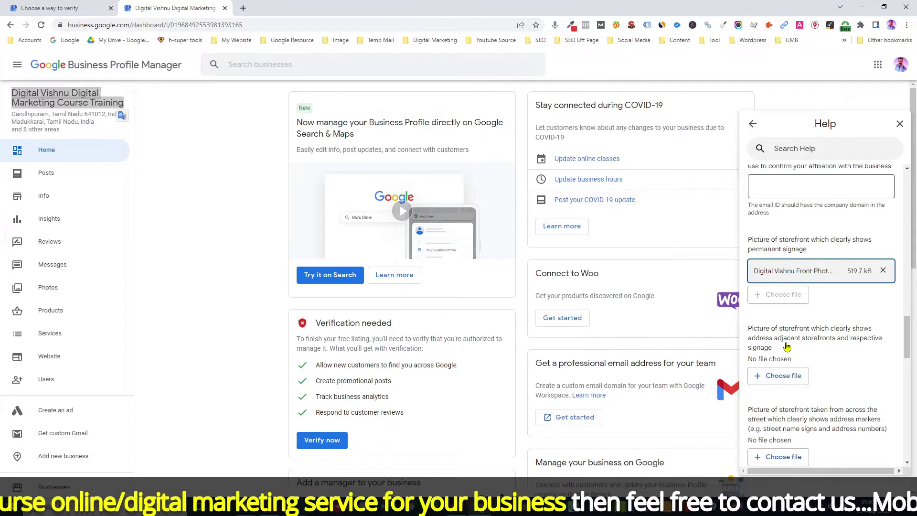
Step: Attach Digital Vishnu Front Photo-4 as the adjacent-storefronts picture
click(779, 375)
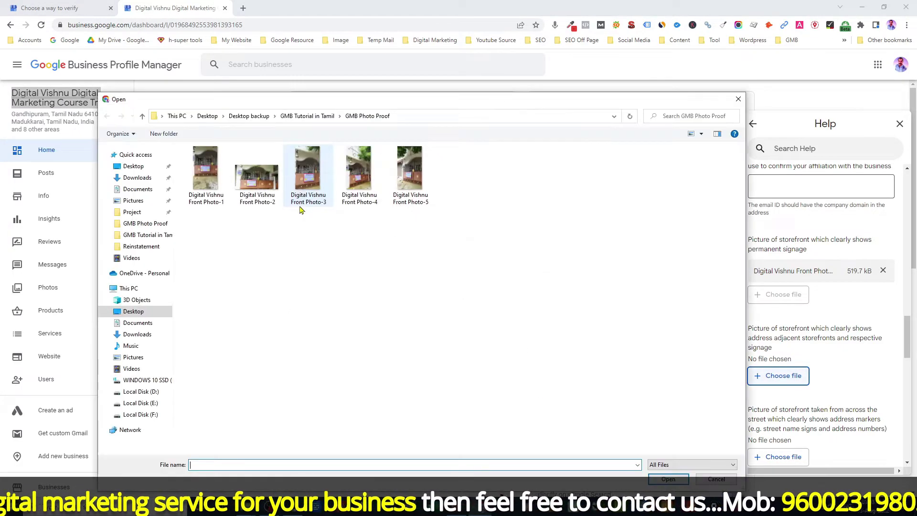
click(359, 179)
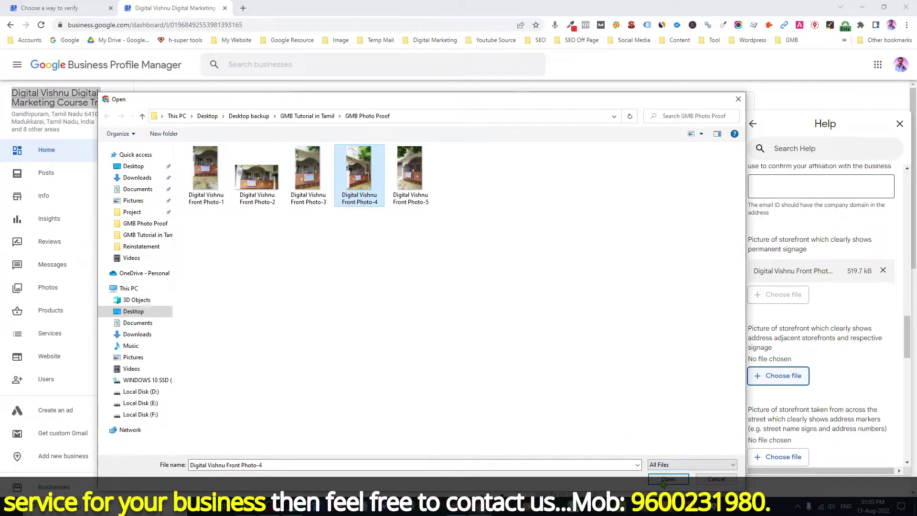
click(667, 479)
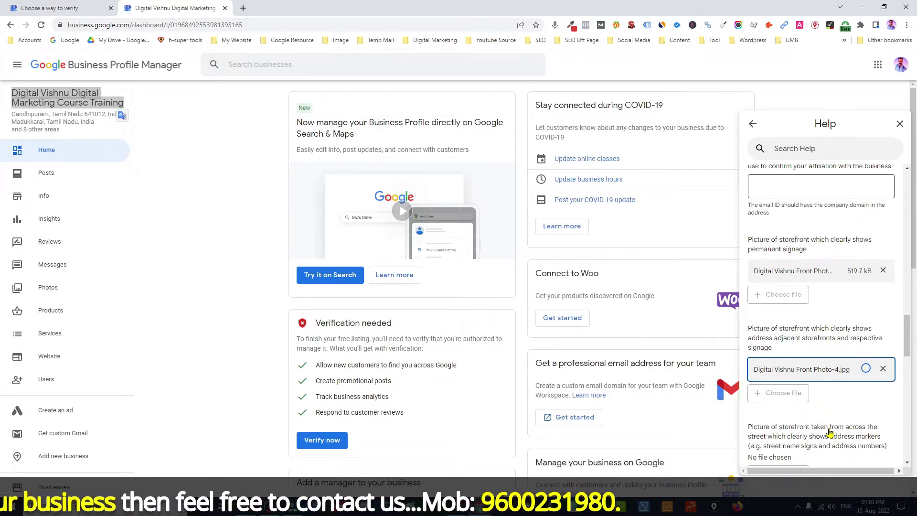
scroll(830, 432, down, 2)
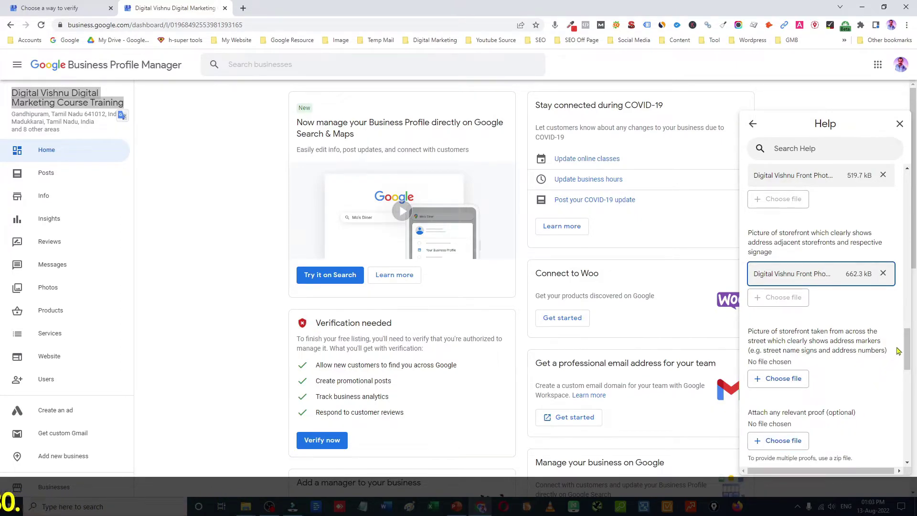
scroll(906, 348, down, 4)
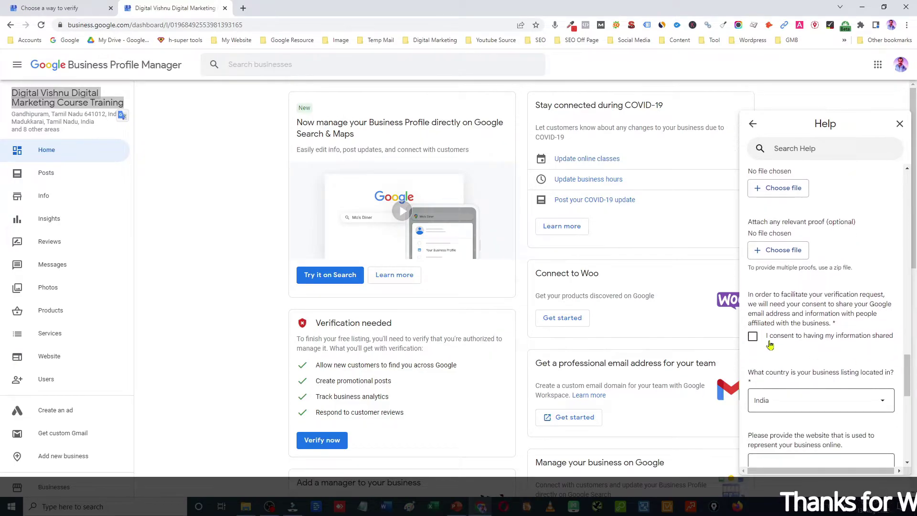
click(752, 337)
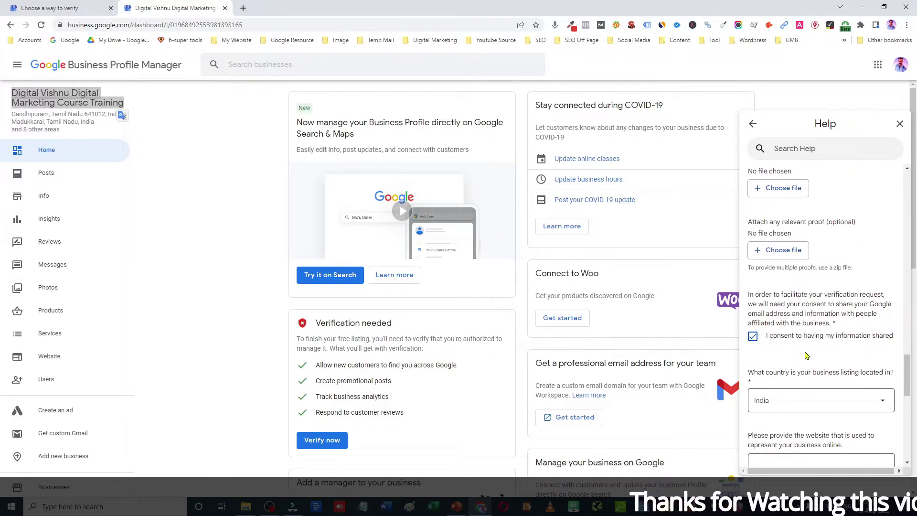
scroll(806, 355, down, 2)
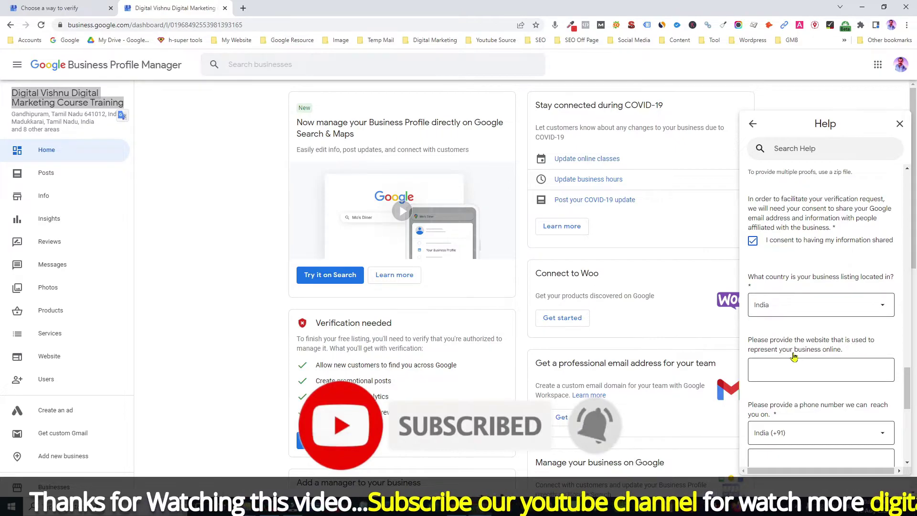
click(788, 370)
text(https://www.digitalvishnu.in)
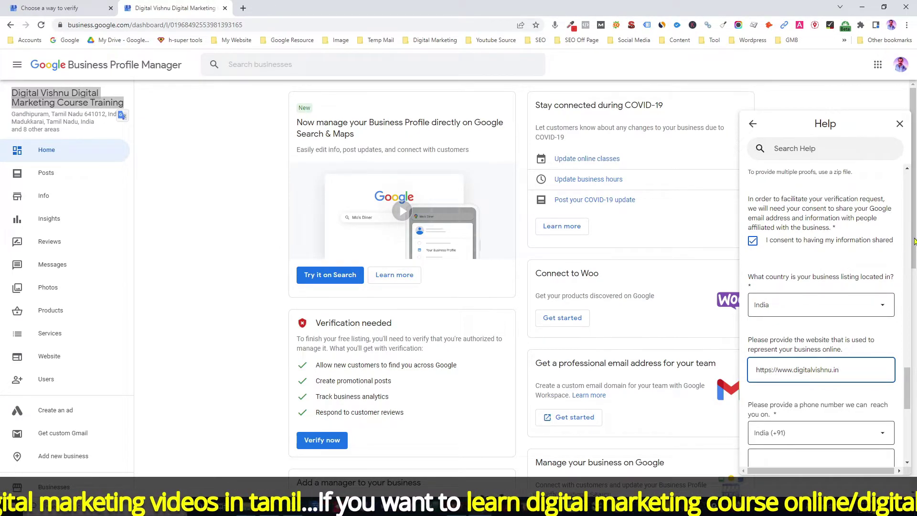
Step: Add the contact phone number, then present the GMB Tutorial slide full screen
scroll(797, 367, down, 2)
click(796, 362)
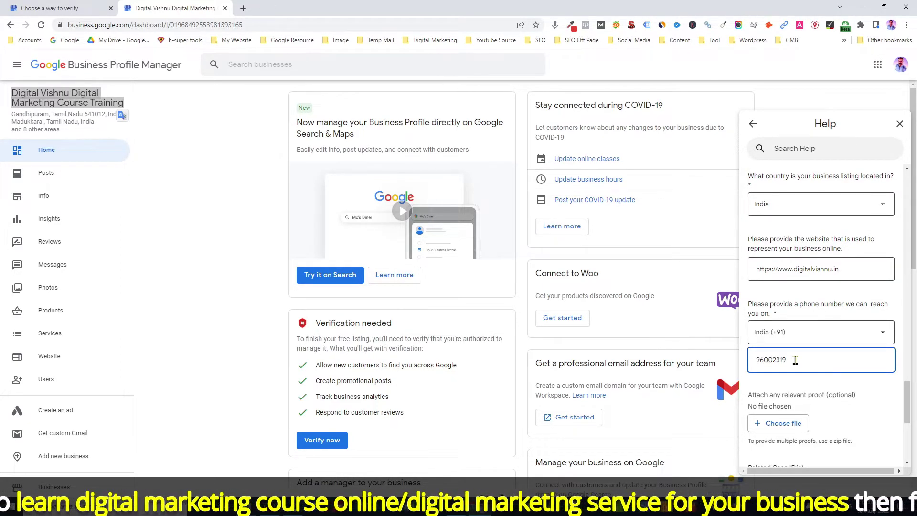
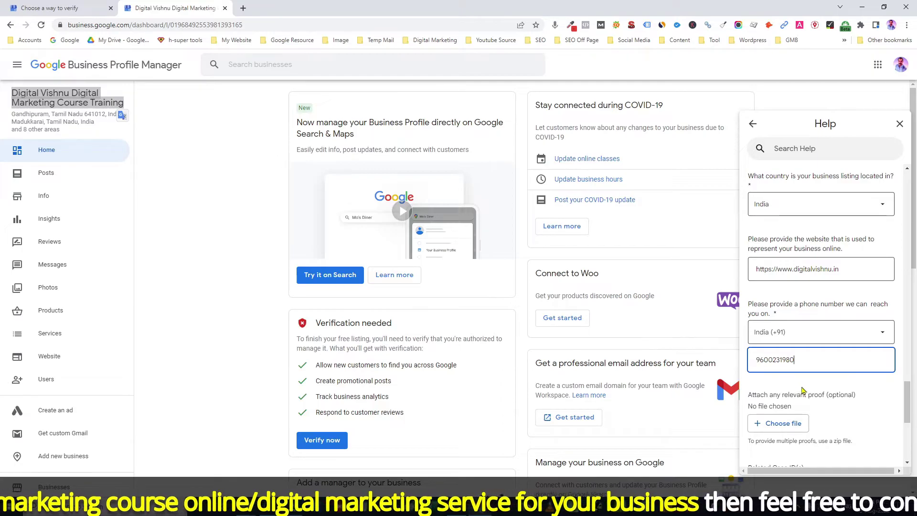
scroll(800, 387, down, 2)
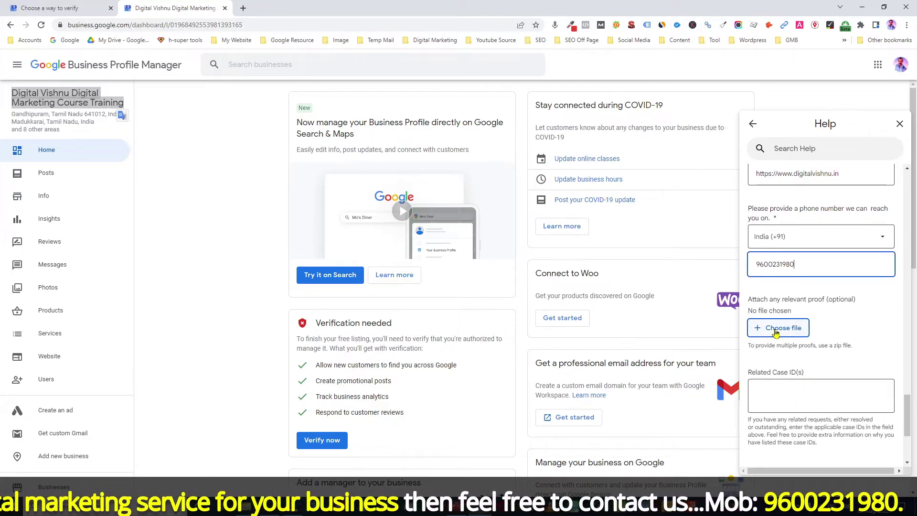
scroll(819, 363, down, 2)
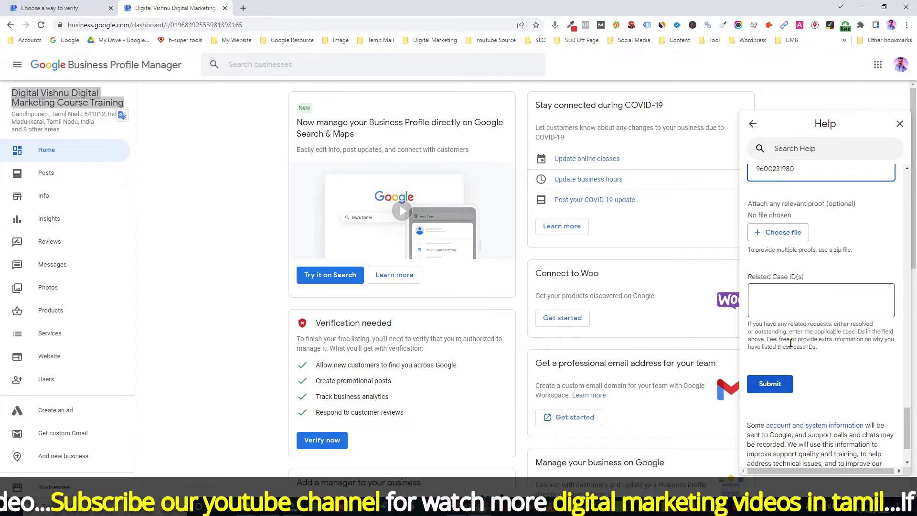
click(480, 505)
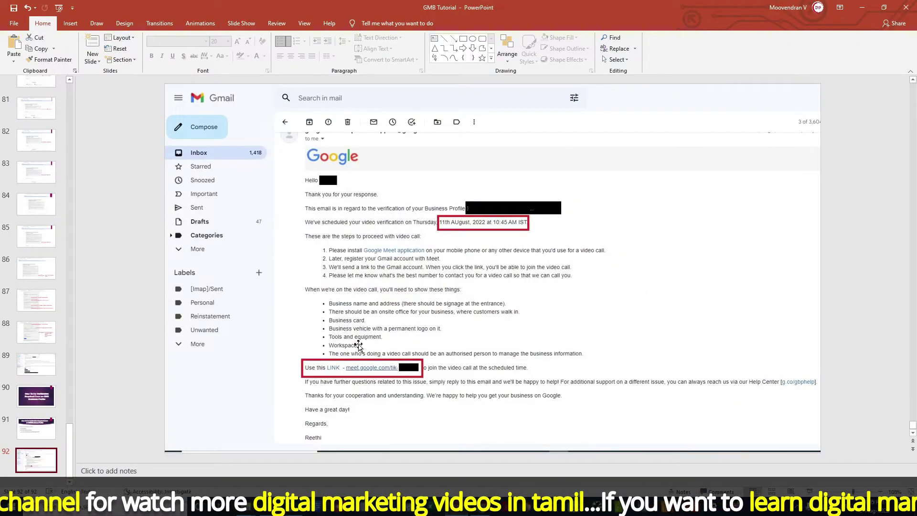
key(shift+F5)
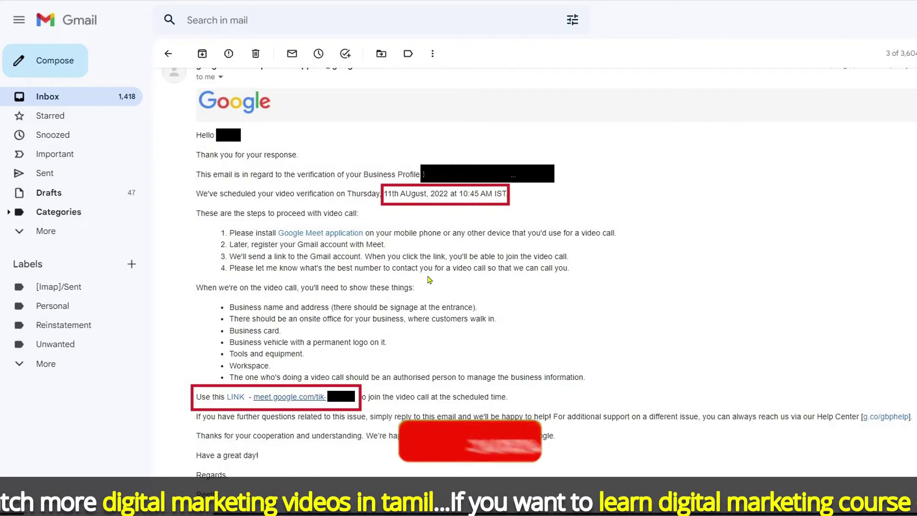